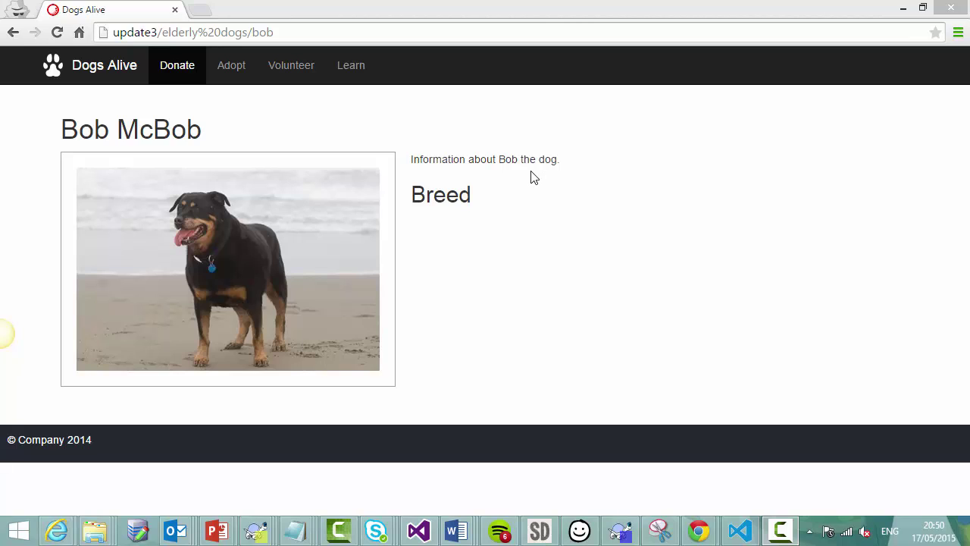
# Leave the live Bob McBob page and view Bob's fields in Content Editor, template Dogs Alive/Pet
pyautogui.click(63, 130)
pyautogui.moveTo(64, 131); pyautogui.dragTo(230, 149)
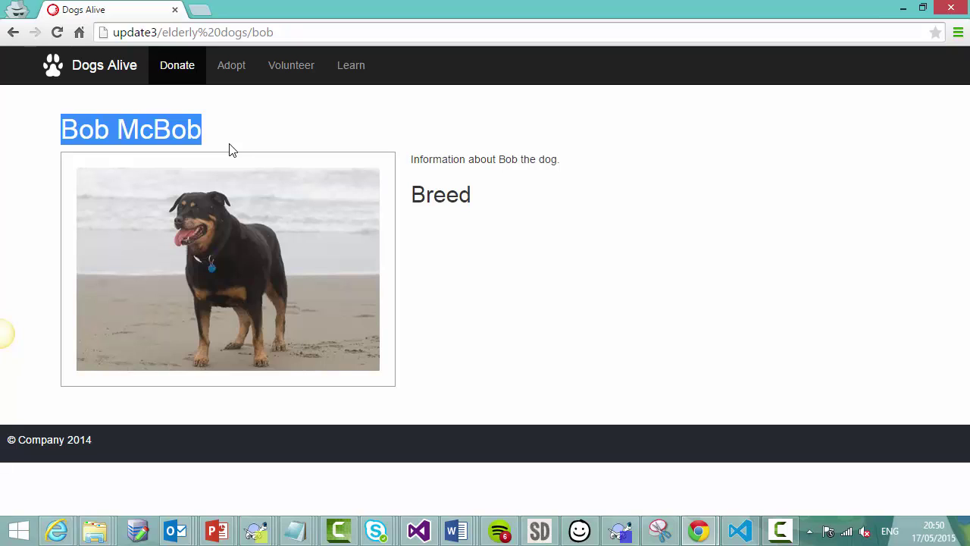
pyautogui.click(231, 148)
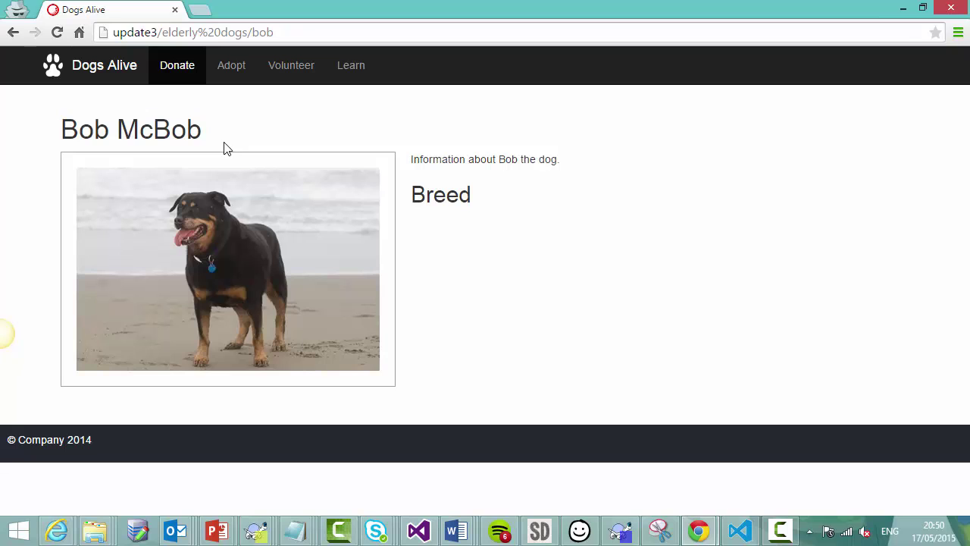
pyautogui.moveTo(699, 531)
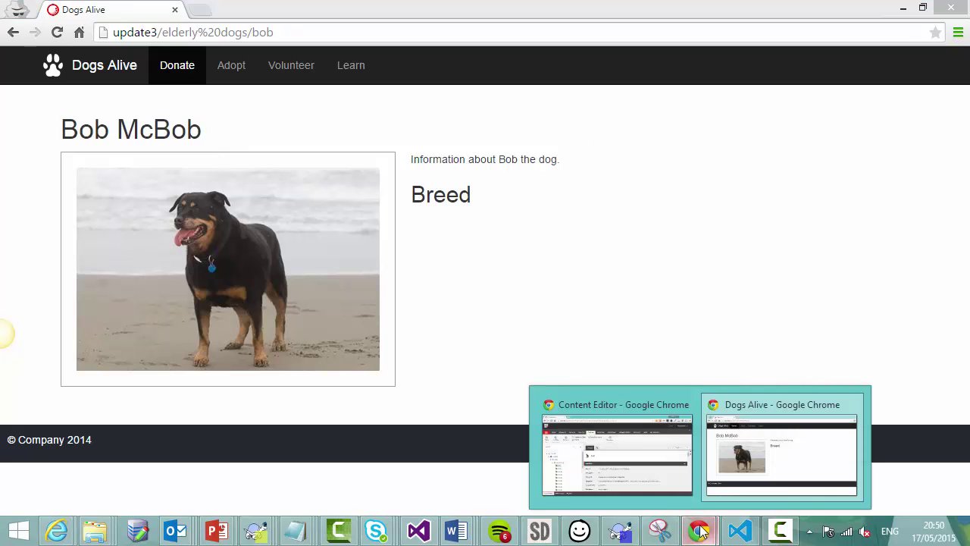
pyautogui.click(637, 459)
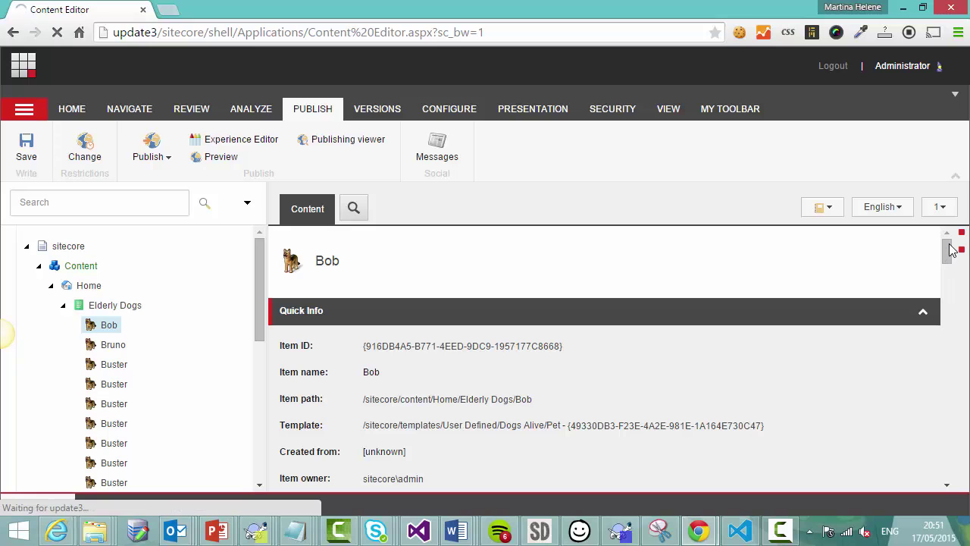
pyautogui.moveTo(949, 253)
pyautogui.mouseDown()
pyautogui.moveTo(950, 303)
pyautogui.moveTo(940, 238)
pyautogui.mouseUp()
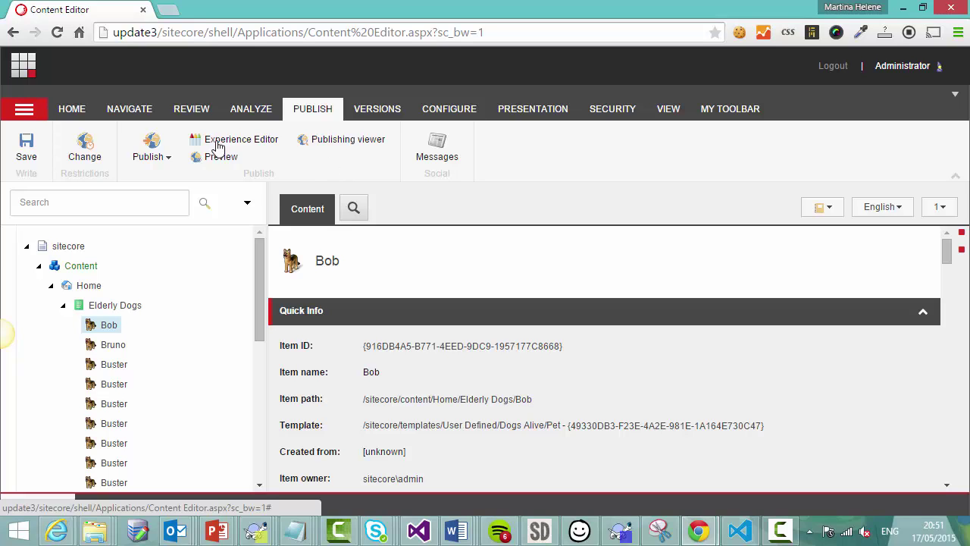
# Uncheck item-level Publishable in Bob's Publishing Settings, covering every version and language
pyautogui.click(86, 150)
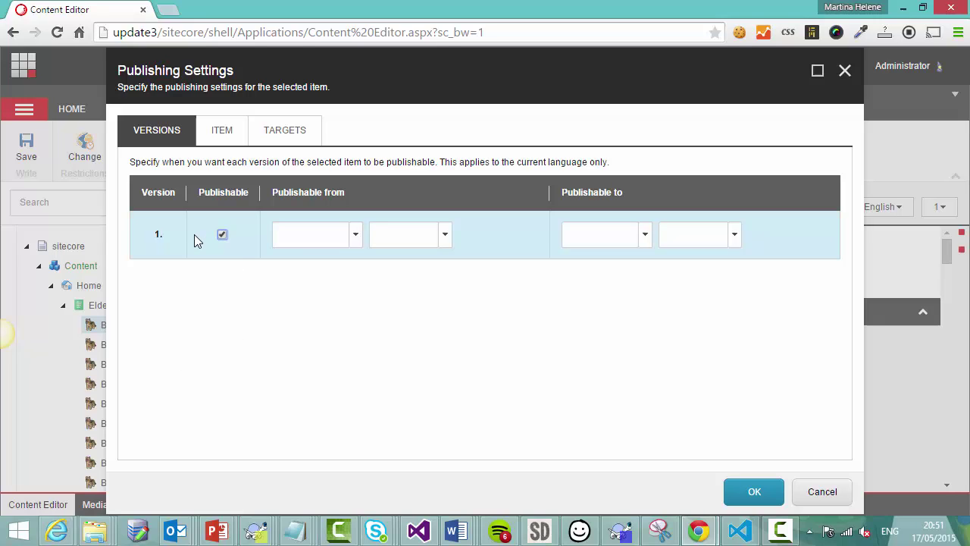
pyautogui.click(223, 133)
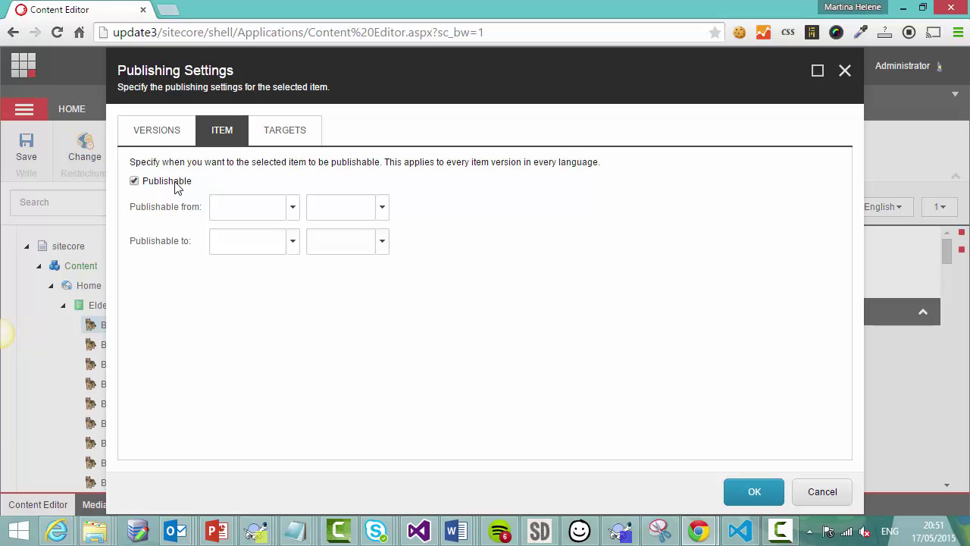
pyautogui.click(134, 182)
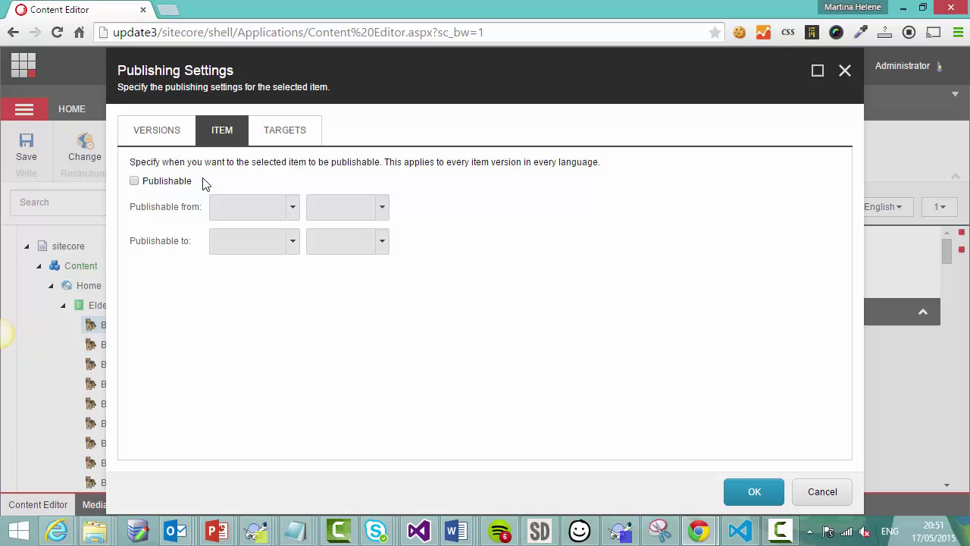
# Confirm Bob's restriction, reload the live Bob McBob page to see it still loads, then return
pyautogui.click(755, 493)
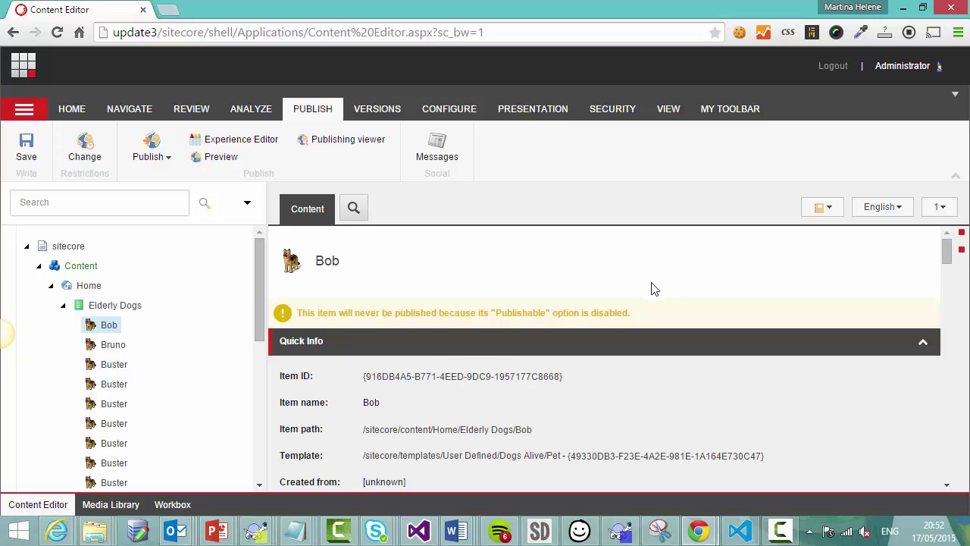
pyautogui.moveTo(698, 531)
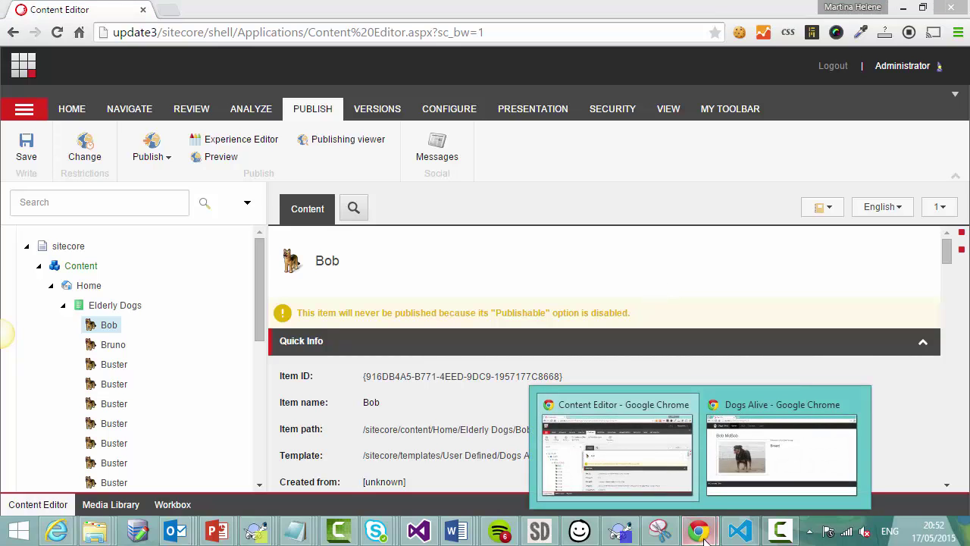
pyautogui.click(762, 468)
pyautogui.click(56, 33)
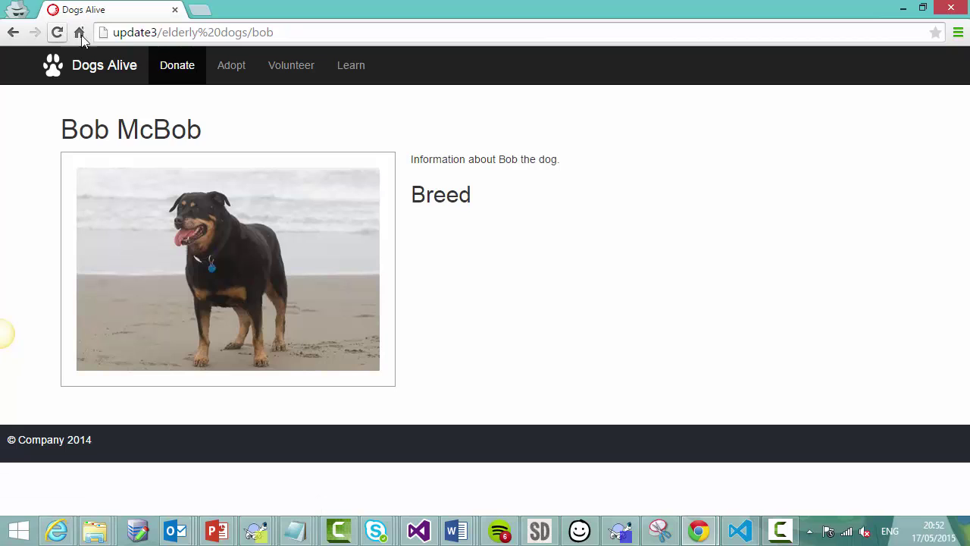
pyautogui.moveTo(704, 537)
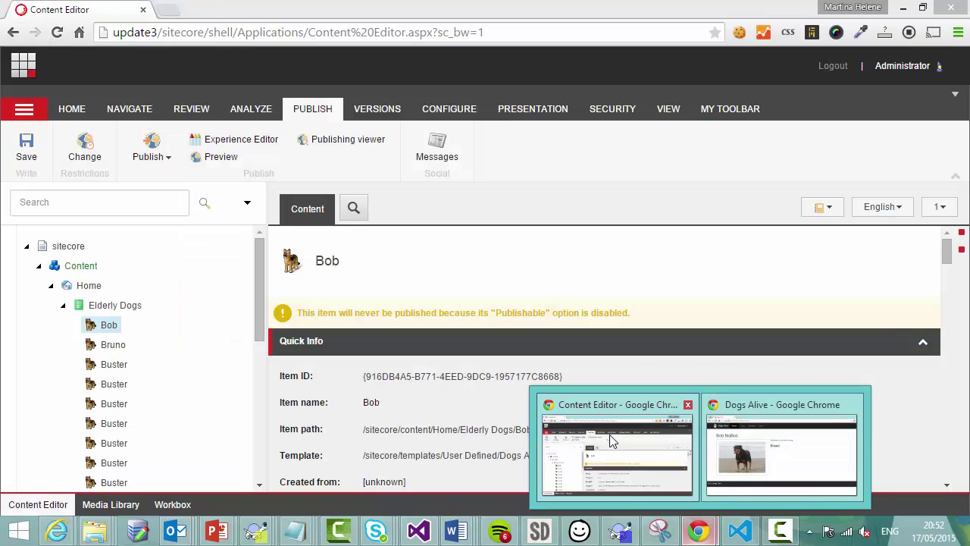
pyautogui.click(610, 437)
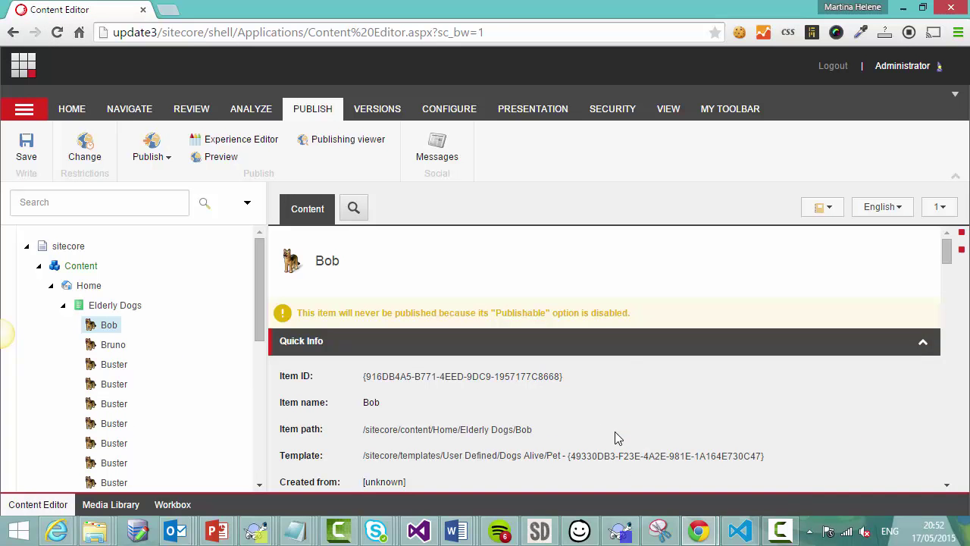
# Publish the Bob item to web in all languages and close the finished results
pyautogui.click(167, 159)
pyautogui.click(180, 194)
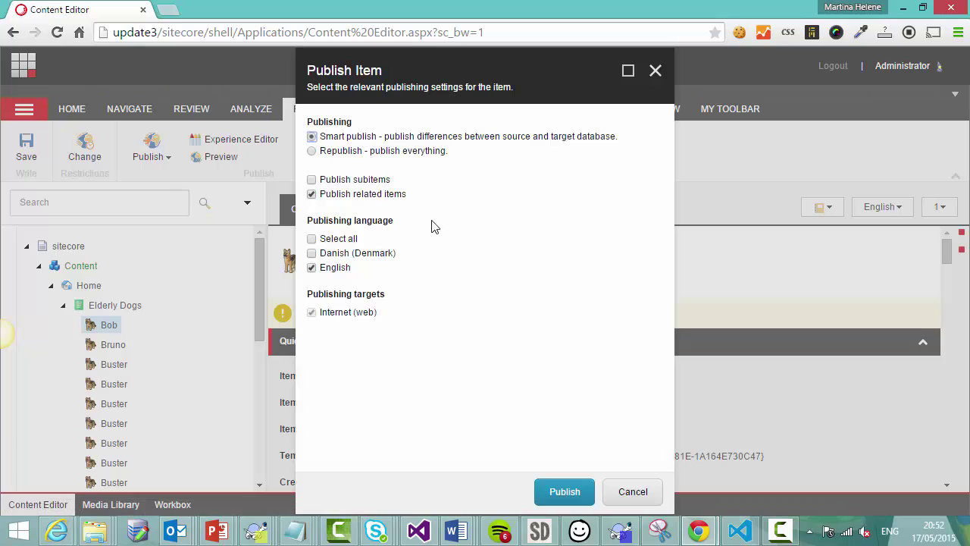
pyautogui.click(312, 239)
pyautogui.click(561, 492)
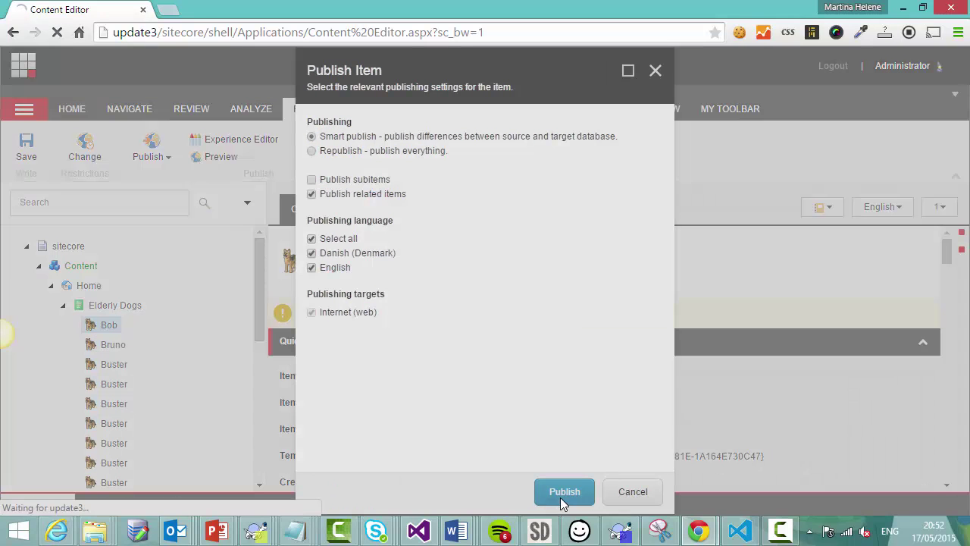
pyautogui.click(527, 350)
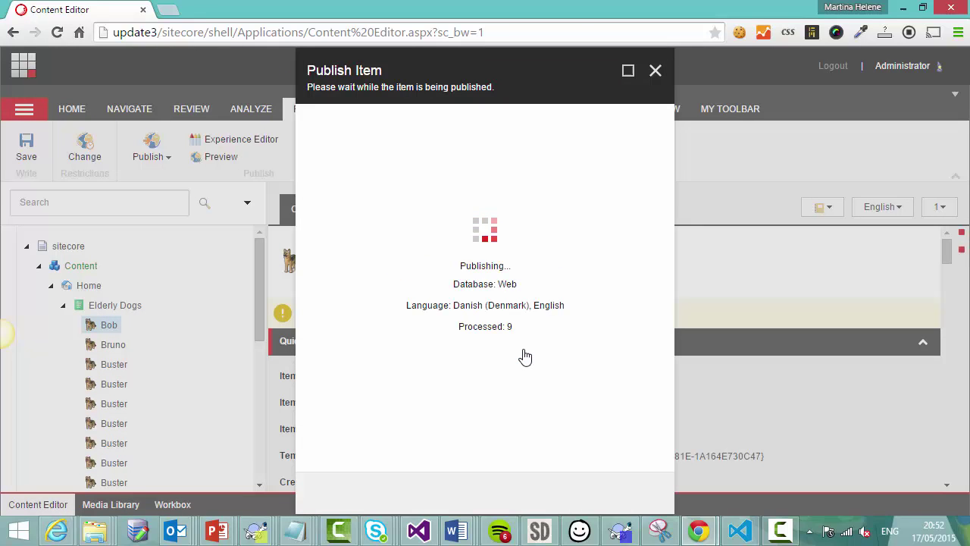
pyautogui.click(630, 493)
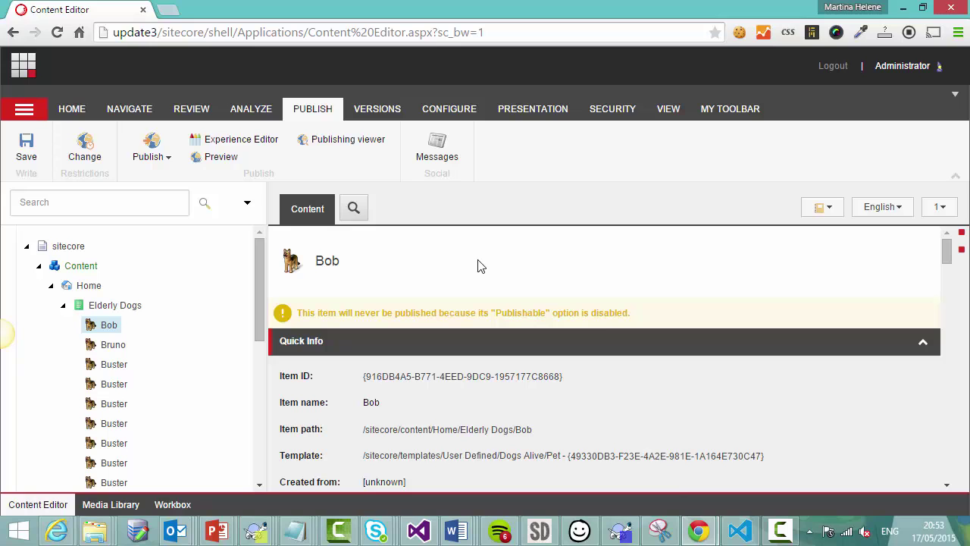
# Reload Bob's live page to confirm 'document not found', then return to Content Editor
pyautogui.moveTo(699, 531)
pyautogui.click(766, 470)
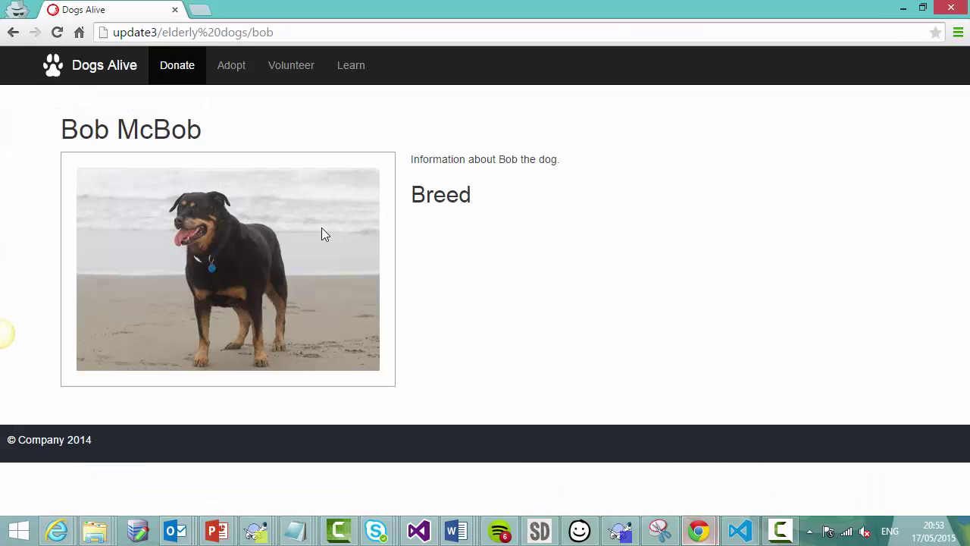
pyautogui.click(57, 33)
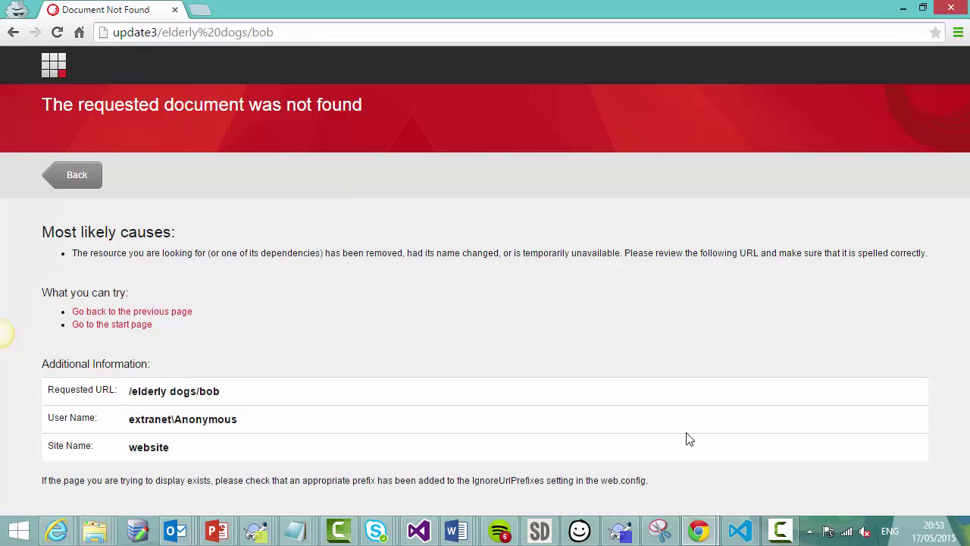
pyautogui.click(699, 531)
pyautogui.click(618, 462)
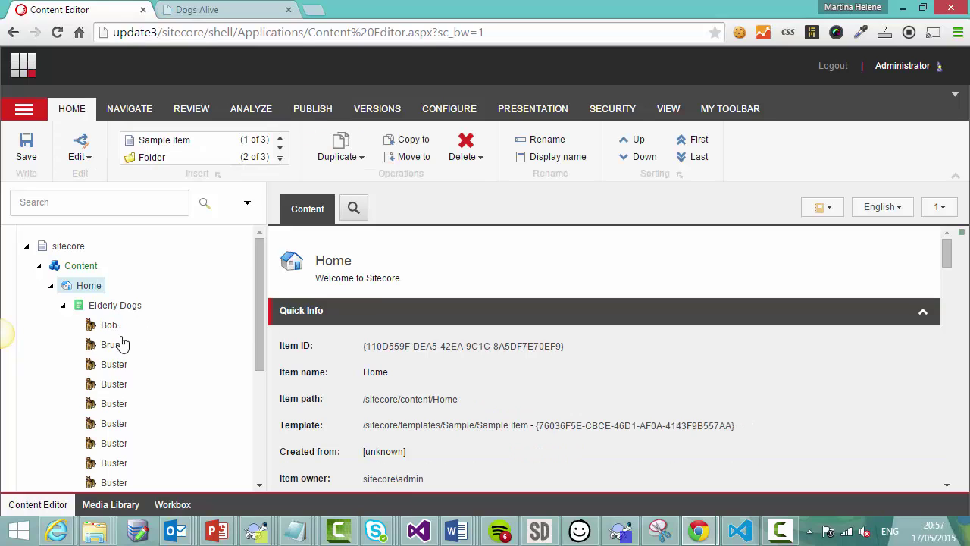
# Select the Bruno item and check the live site before returning to Content Editor
pyautogui.click(241, 344)
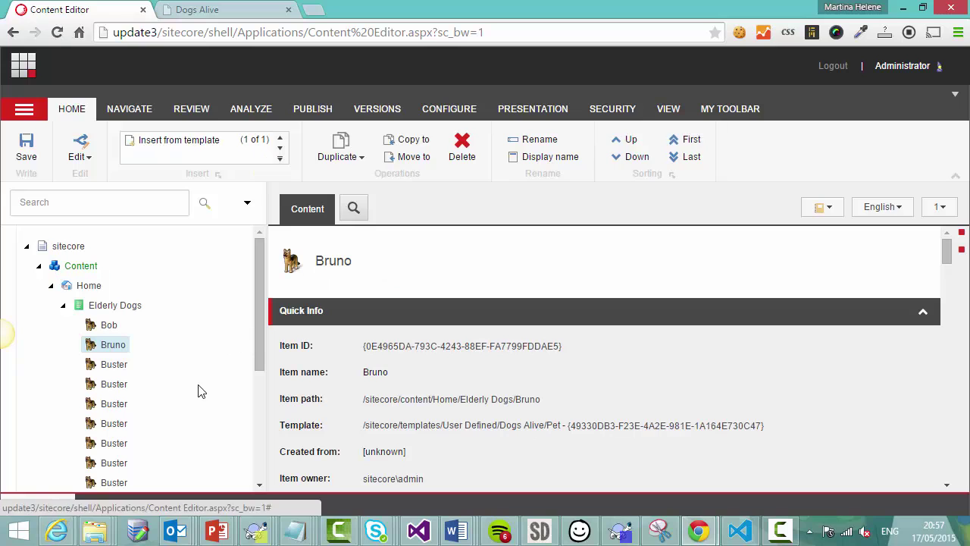
pyautogui.moveTo(699, 531)
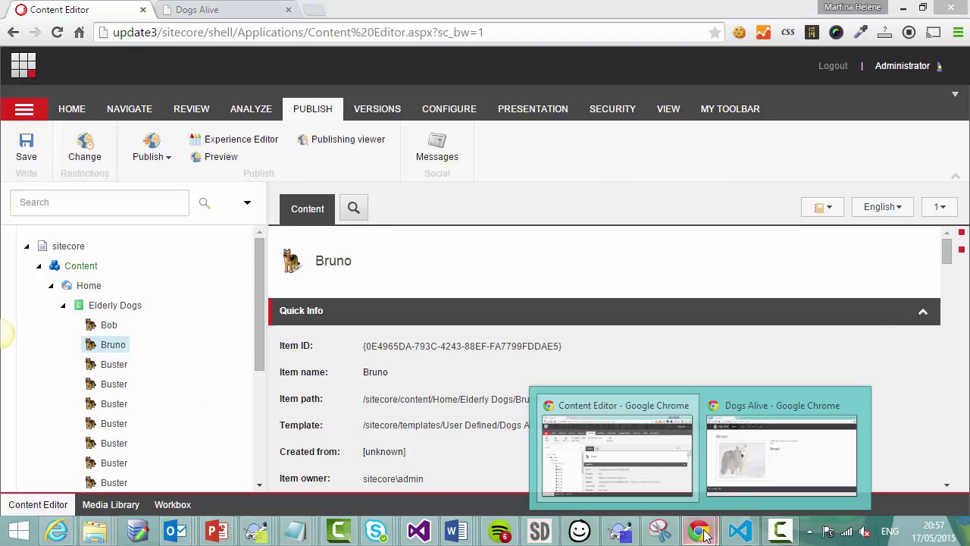
pyautogui.click(749, 456)
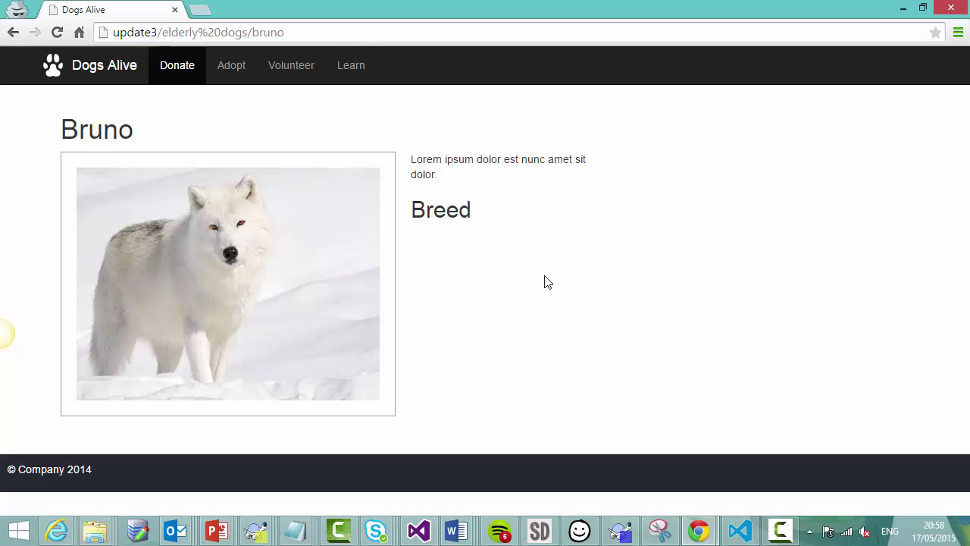
pyautogui.click(900, 9)
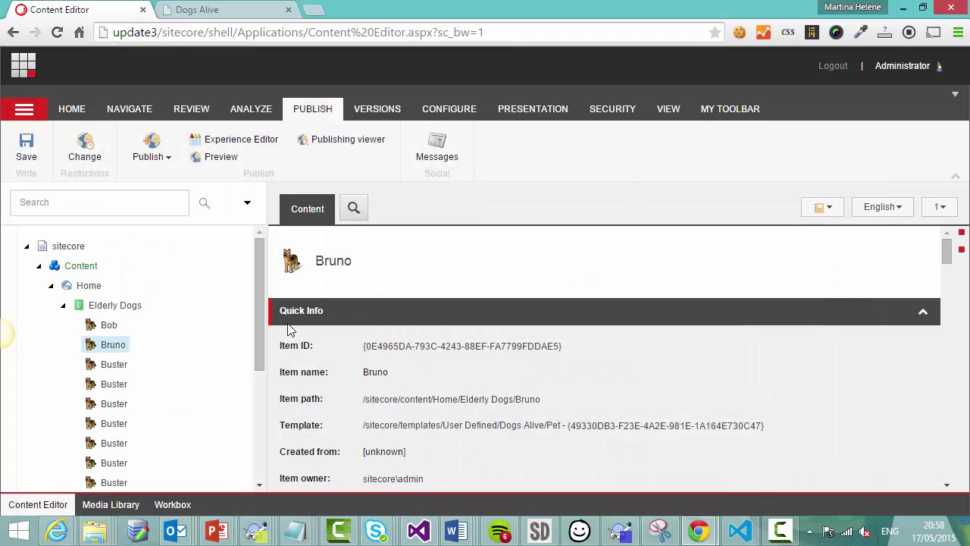
pyautogui.moveTo(257, 332); pyautogui.dragTo(257, 338)
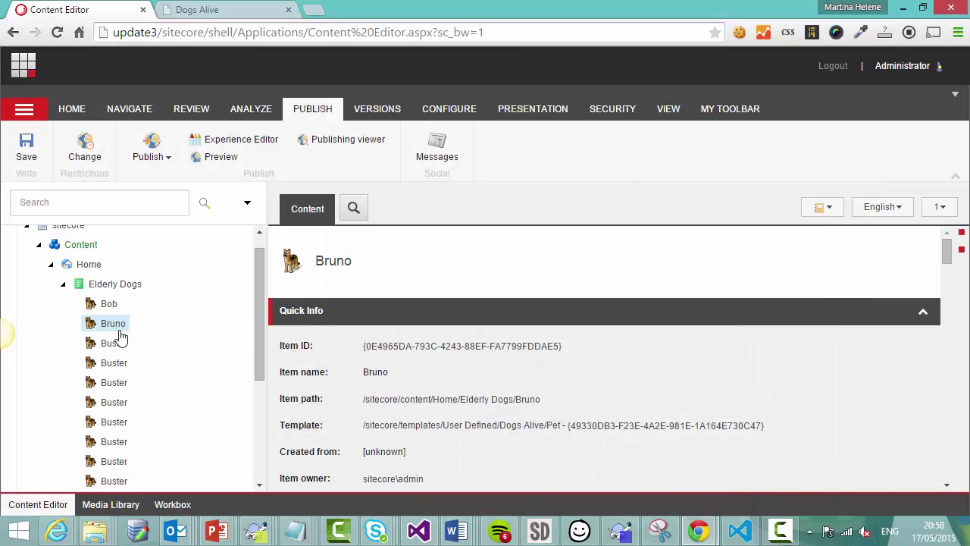
# Delete Bruno from Elderly Dogs through its right-click menu and confirm with OK
pyautogui.click(85, 119)
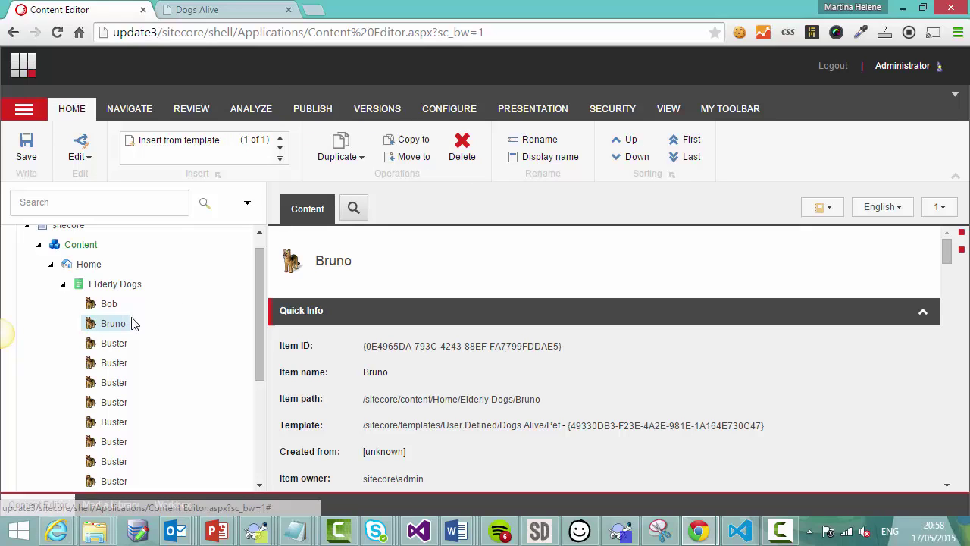
pyautogui.rightClick(114, 324)
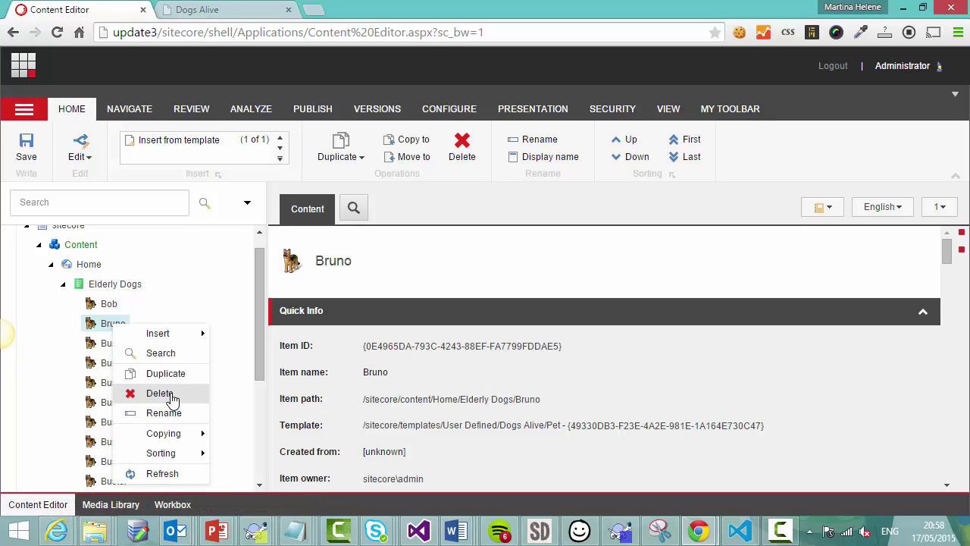
pyautogui.click(164, 394)
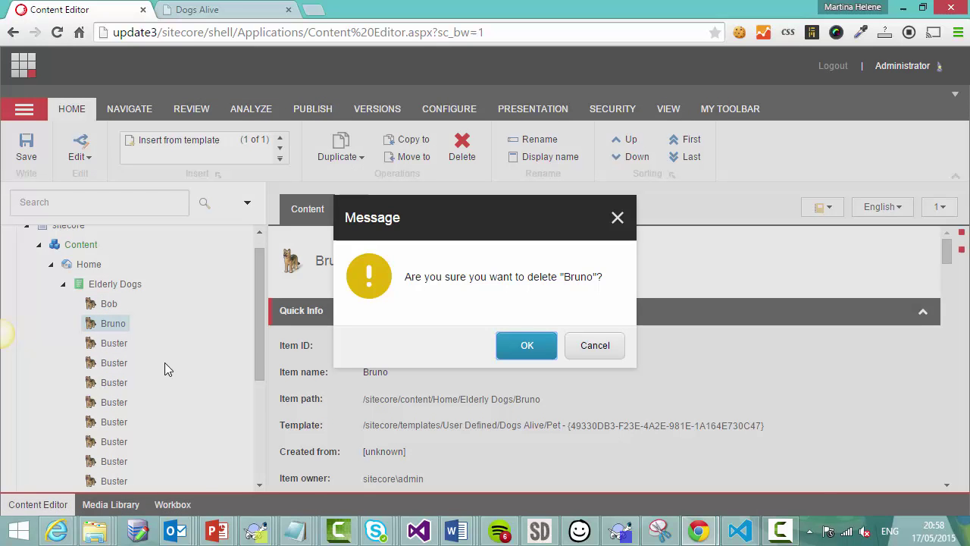
pyautogui.click(525, 346)
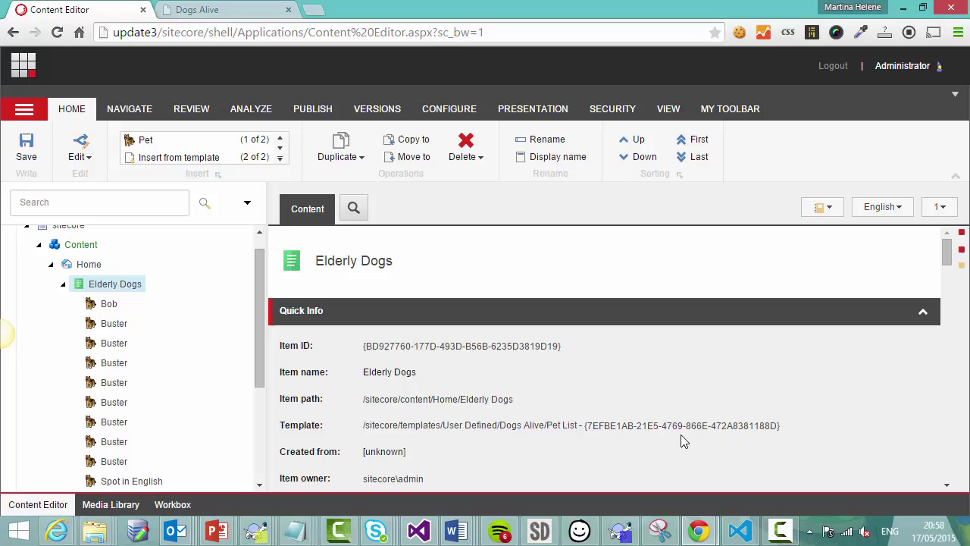
# Reload Bruno's live page to confirm it still displays after the deletion
pyautogui.moveTo(699, 531)
pyautogui.click(751, 461)
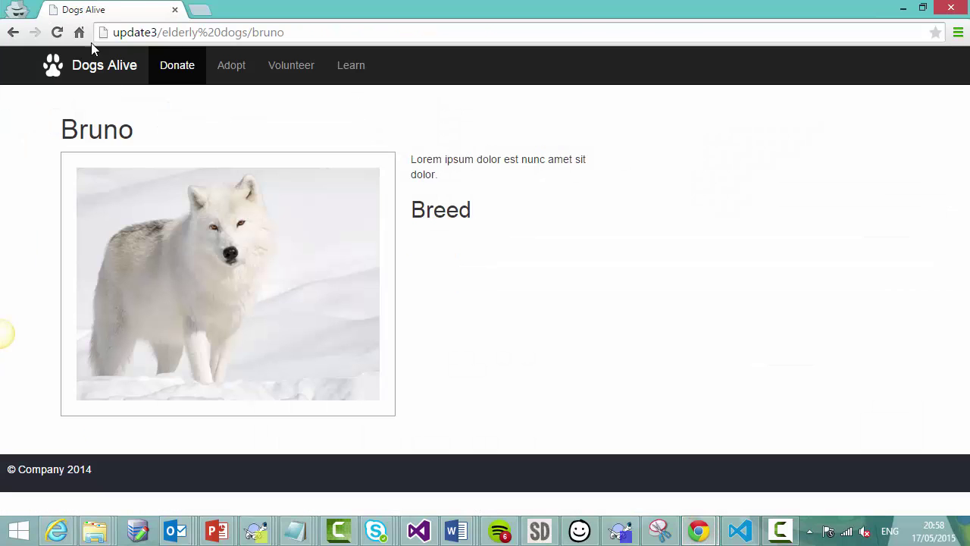
pyautogui.click(56, 33)
# Return to Content Editor and open the Publish site settings from the PUBLISH tab
pyautogui.click(903, 8)
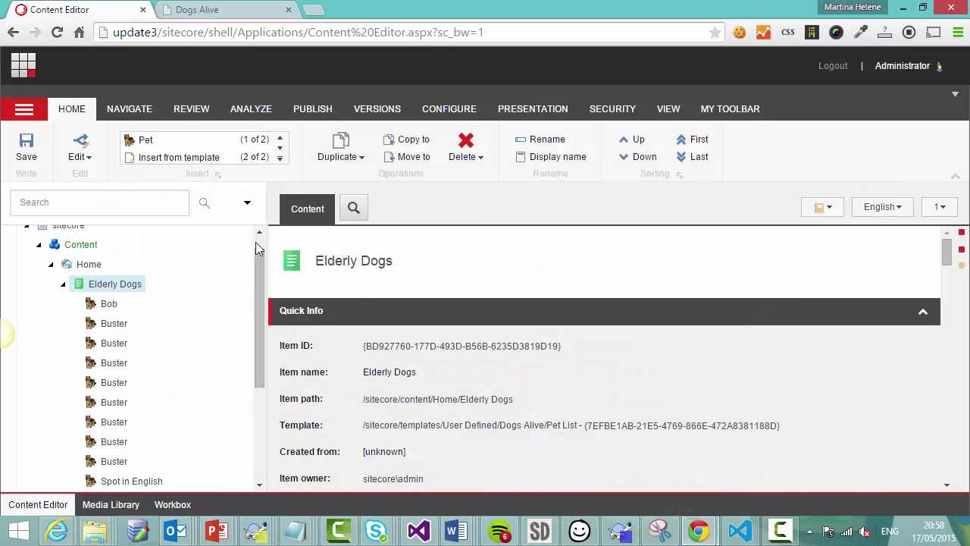
pyautogui.moveTo(263, 277)
pyautogui.mouseDown()
pyautogui.moveTo(262, 341)
pyautogui.moveTo(263, 289)
pyautogui.mouseUp()
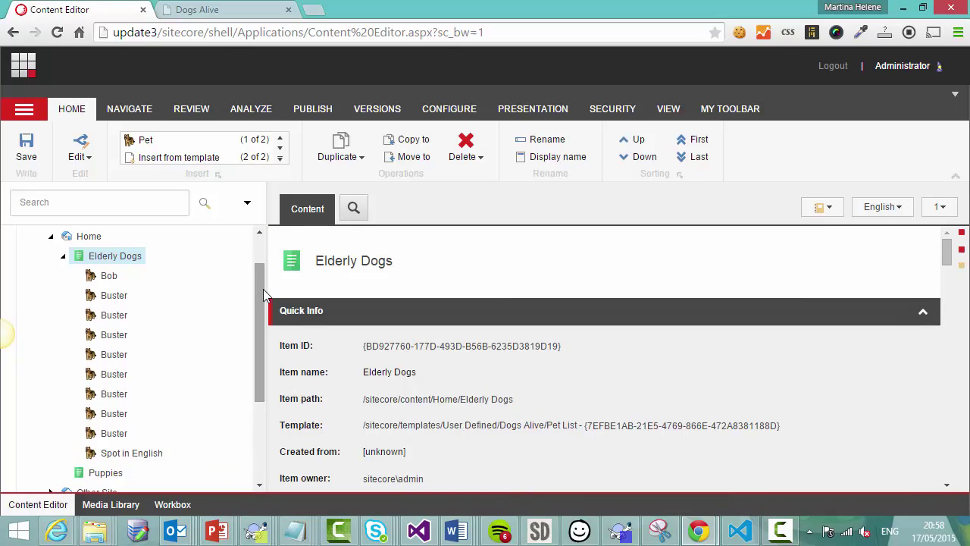
pyautogui.click(313, 109)
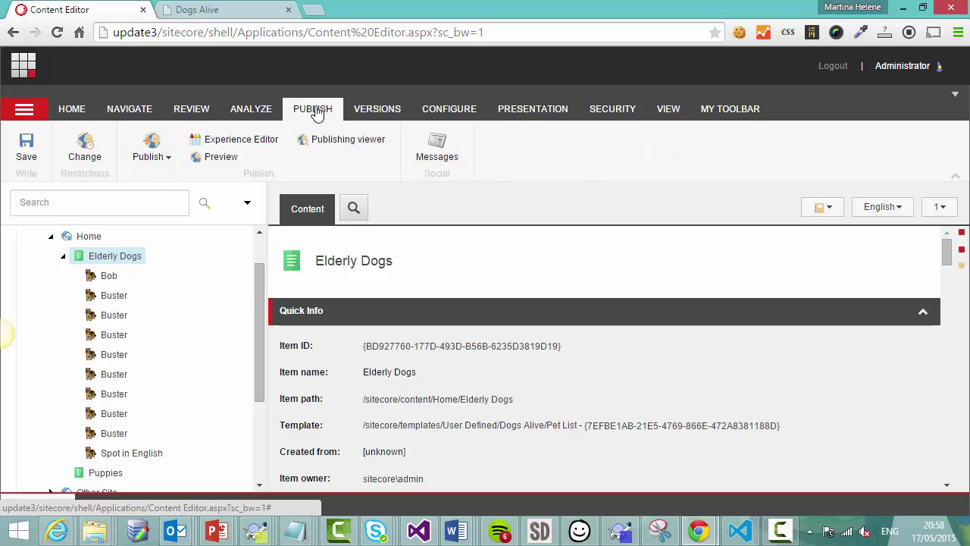
pyautogui.click(170, 158)
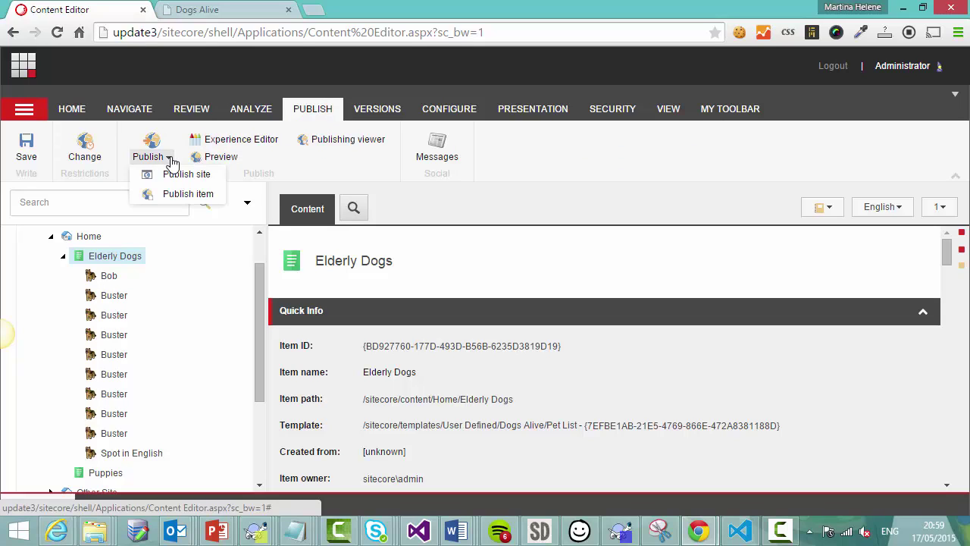
pyautogui.click(212, 177)
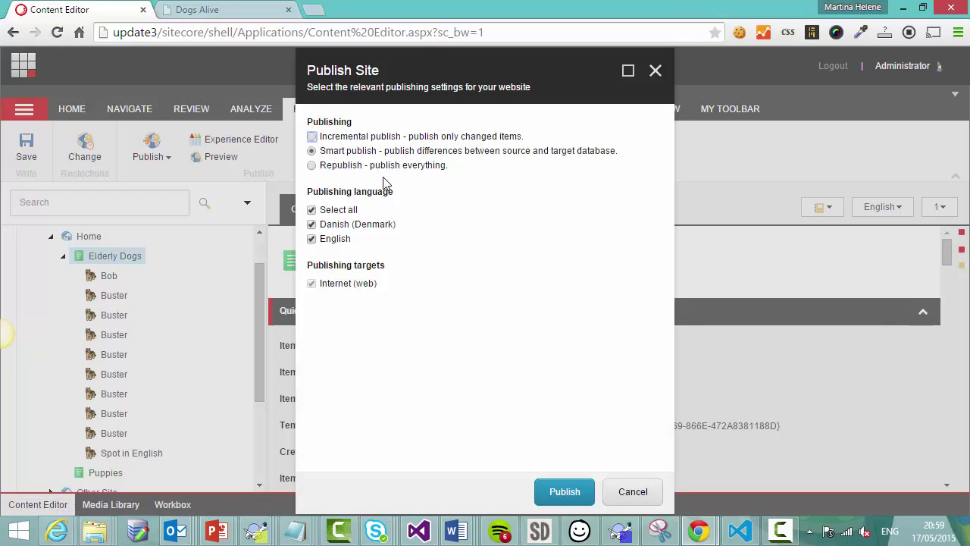
# Compare the publish modes and settle on Incremental publish of changed items
pyautogui.click(311, 137)
pyautogui.click(318, 153)
pyautogui.click(314, 165)
pyautogui.click(312, 151)
pyautogui.click(312, 136)
# Cancel the site publish and select the Elderly Dogs item
pyautogui.click(657, 71)
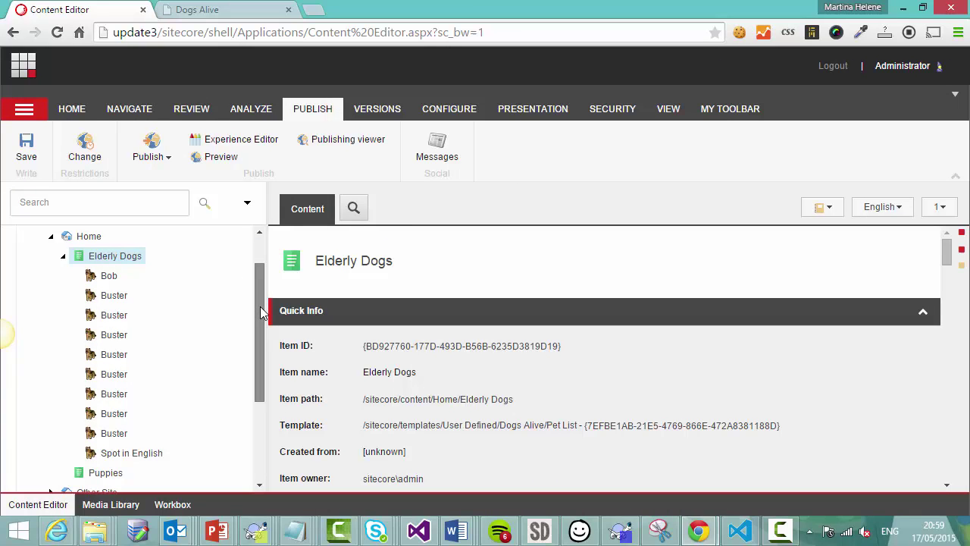
pyautogui.scroll(1, 257, 299)
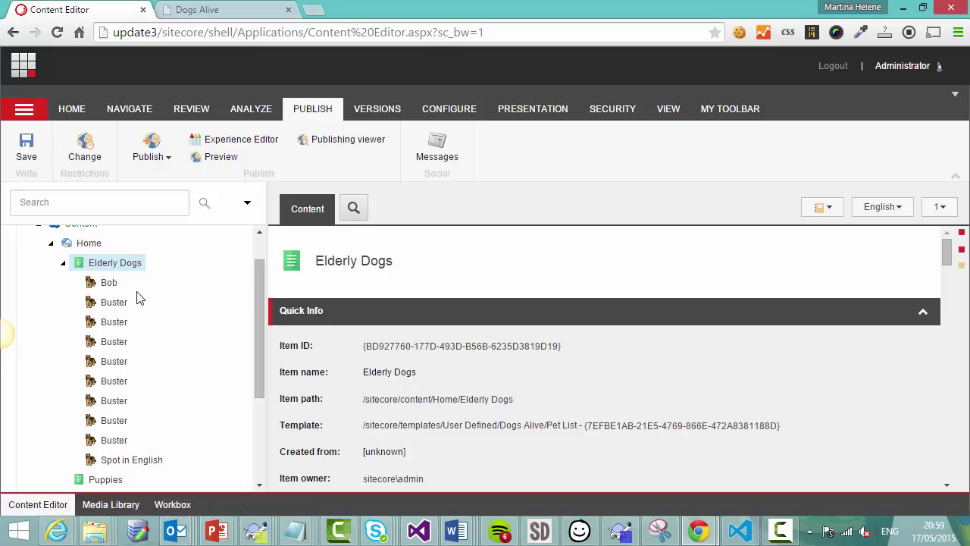
pyautogui.click(110, 267)
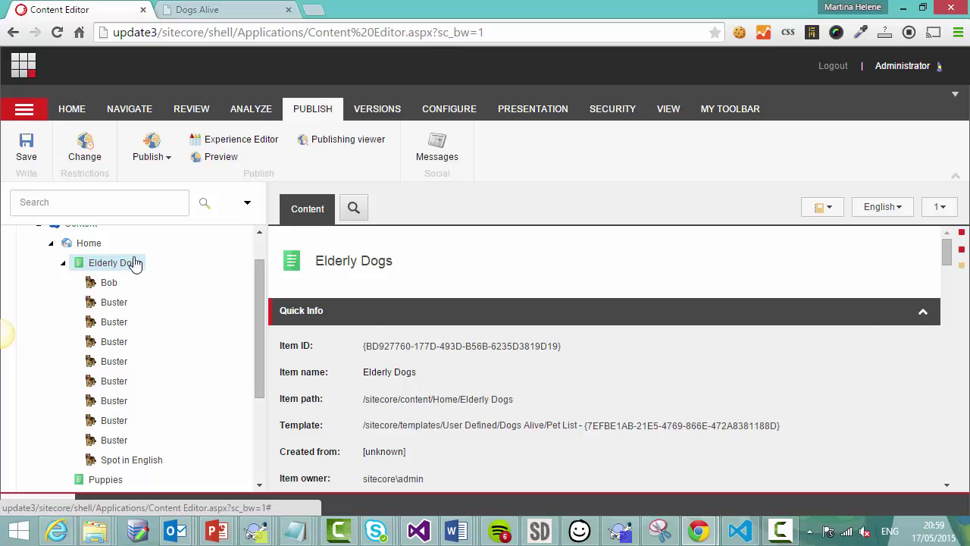
# Publish Elderly Dogs with subitems to web (1 deleted, 41 updated) and close the results
pyautogui.click(166, 160)
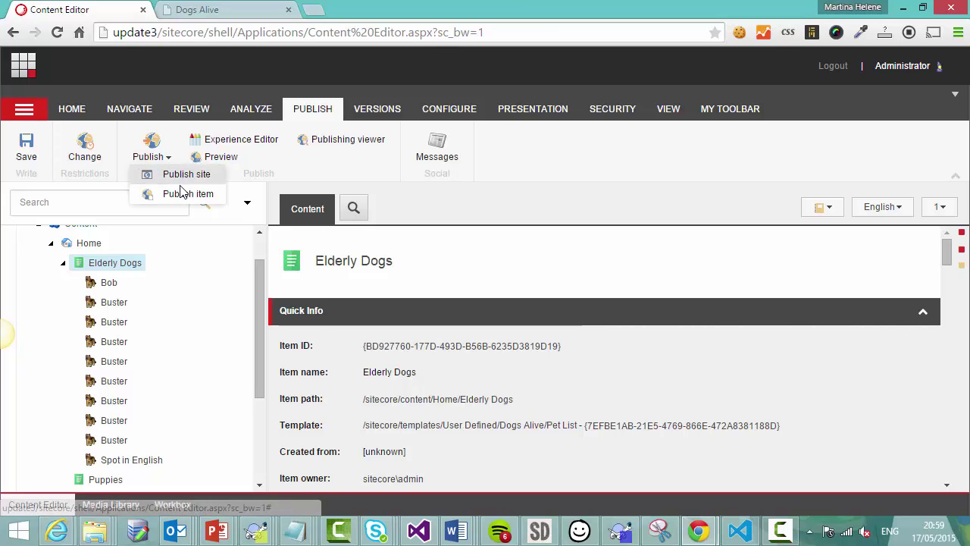
pyautogui.click(185, 193)
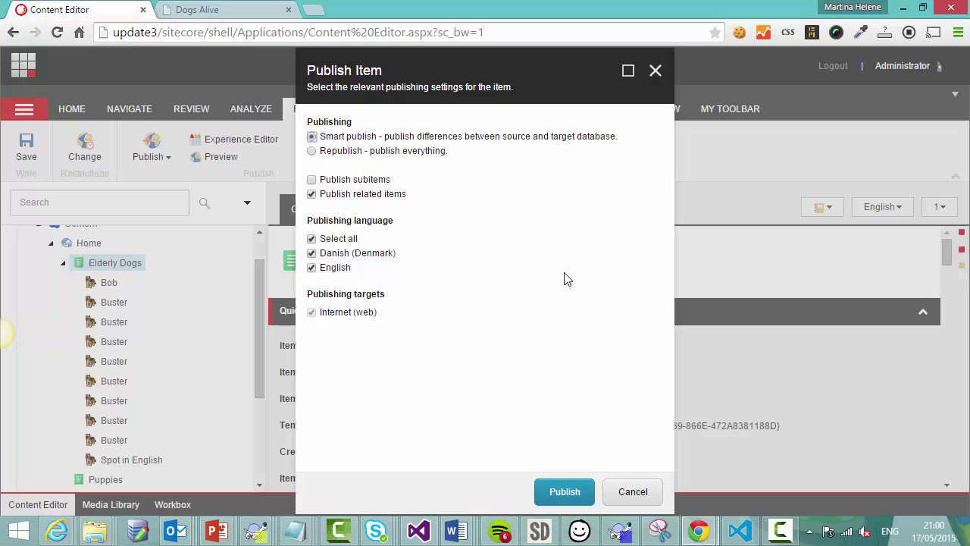
pyautogui.click(312, 181)
pyautogui.click(569, 499)
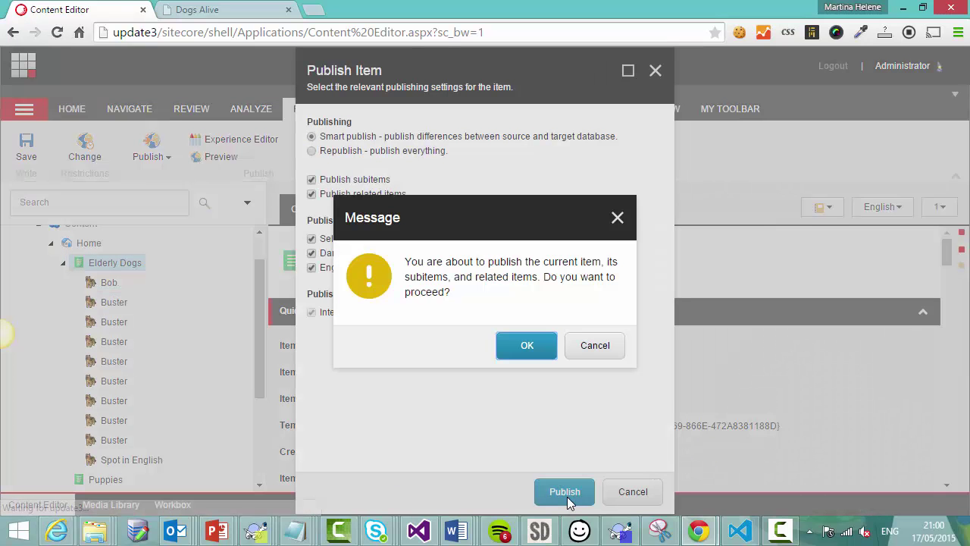
pyautogui.click(530, 353)
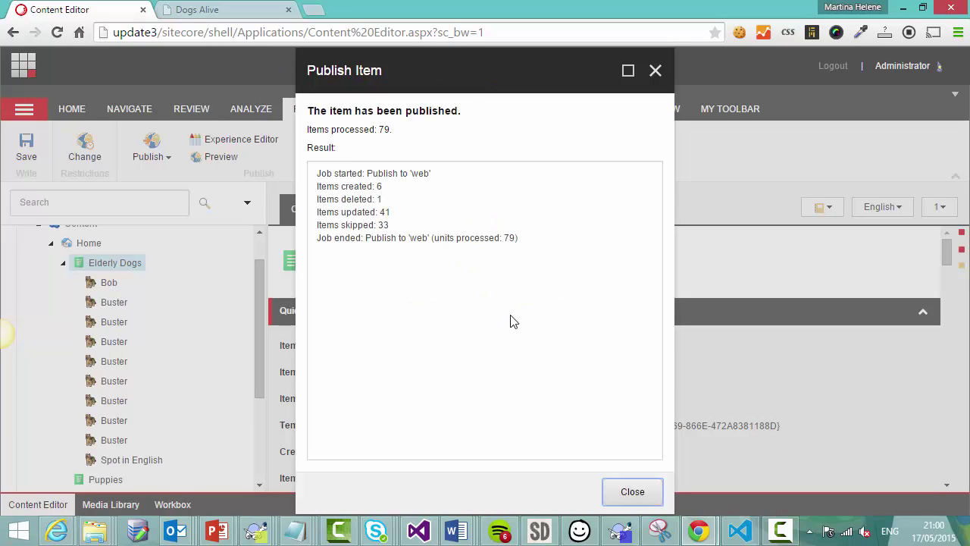
pyautogui.click(623, 493)
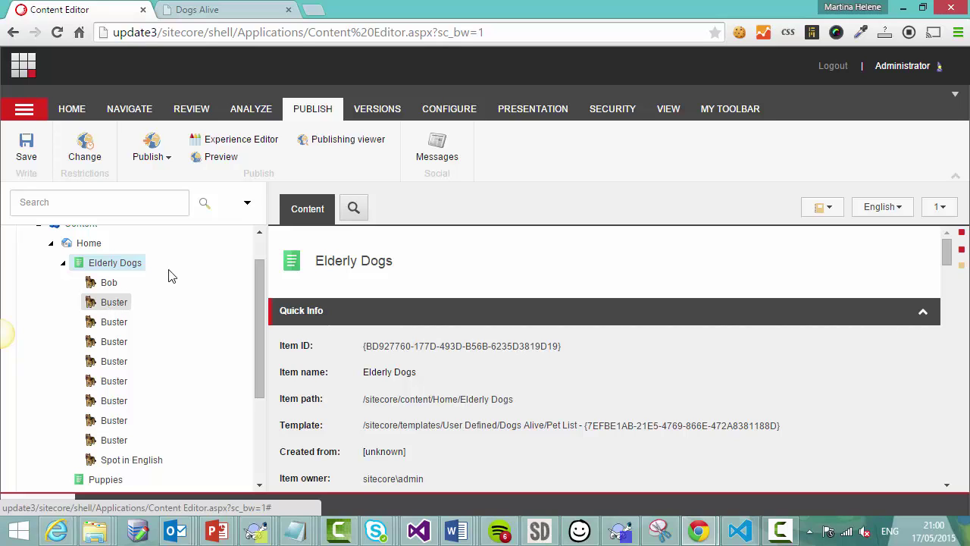
# Reload Bruno's live page to see 'requested document was not found', then return to Content Editor
pyautogui.click(701, 532)
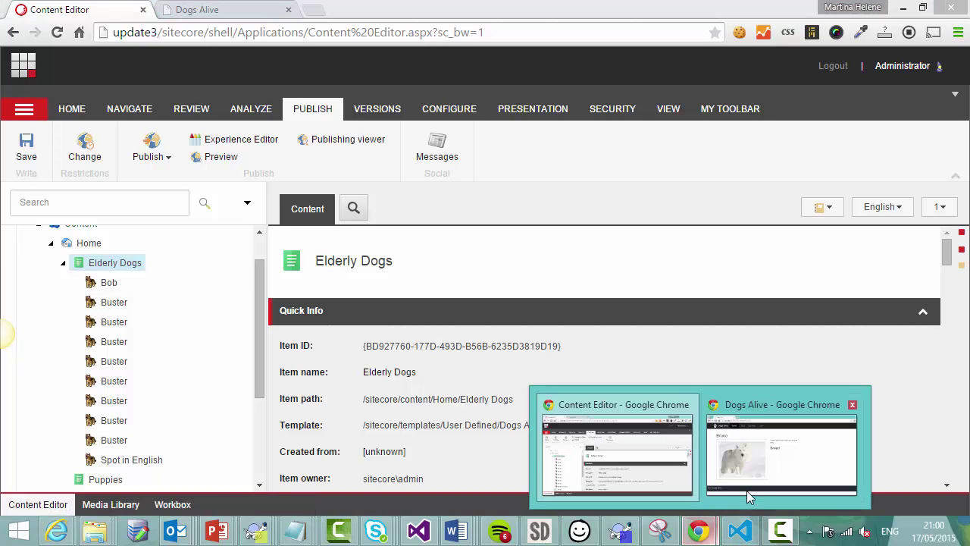
pyautogui.click(748, 492)
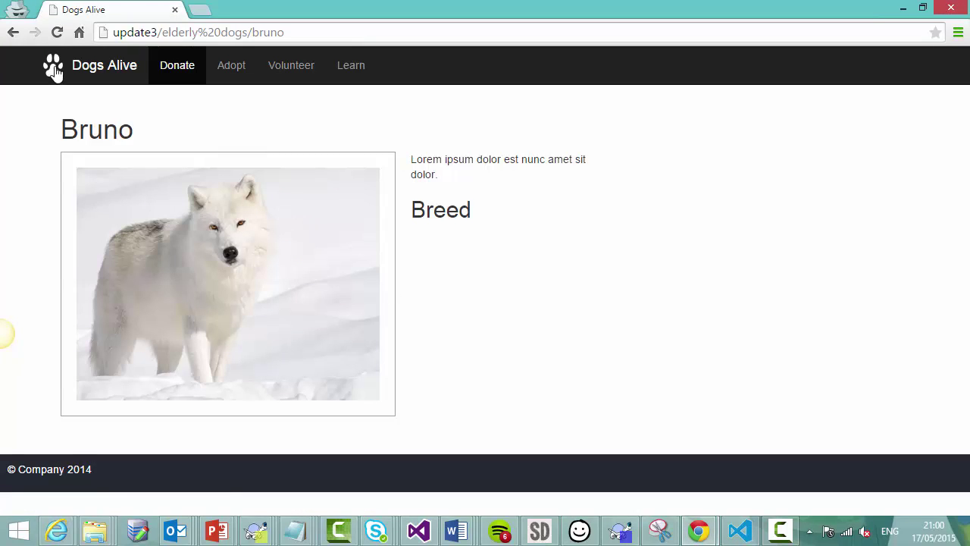
pyautogui.click(58, 33)
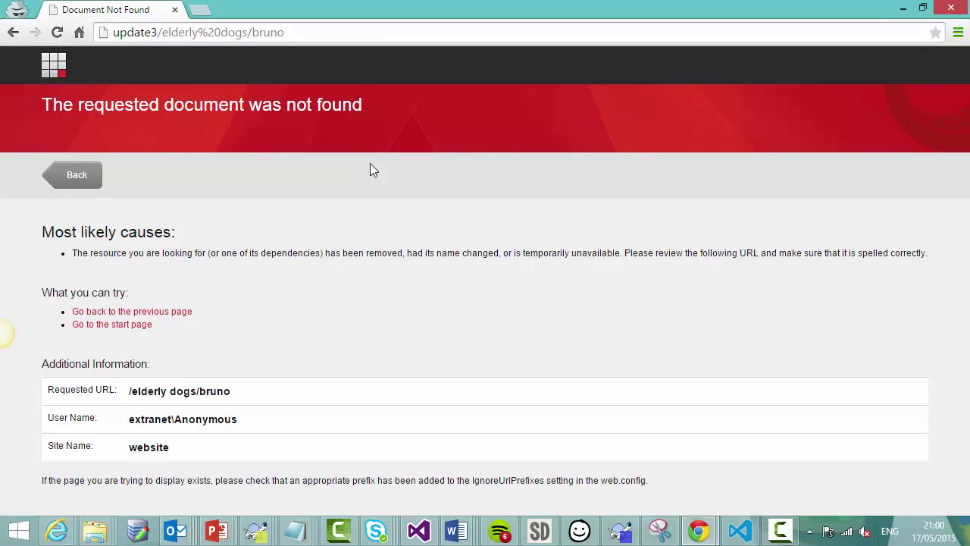
pyautogui.hotkey('alt', 'Tab')
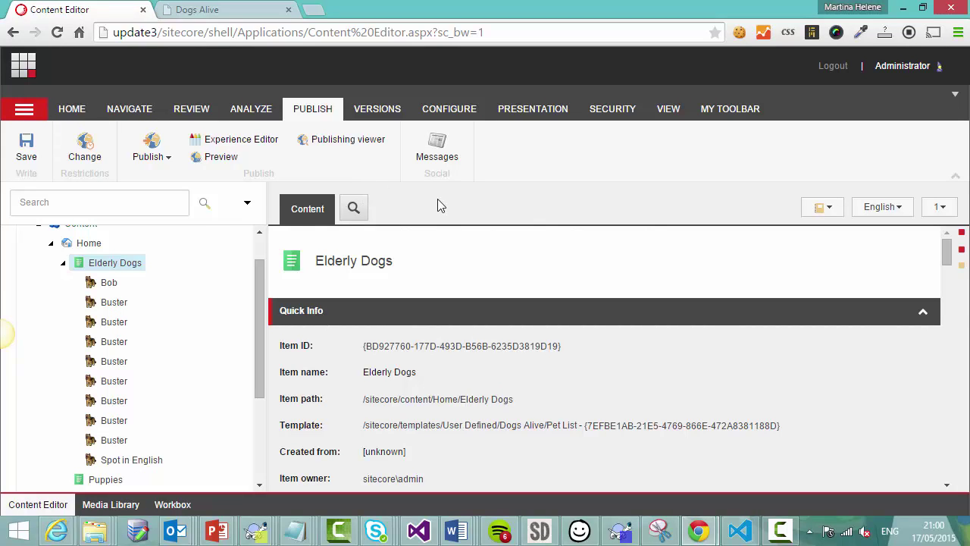
# From the Launchpad, open the Sitecore Desktop and launch the Recycle Bin from All Applications
pyautogui.click(23, 71)
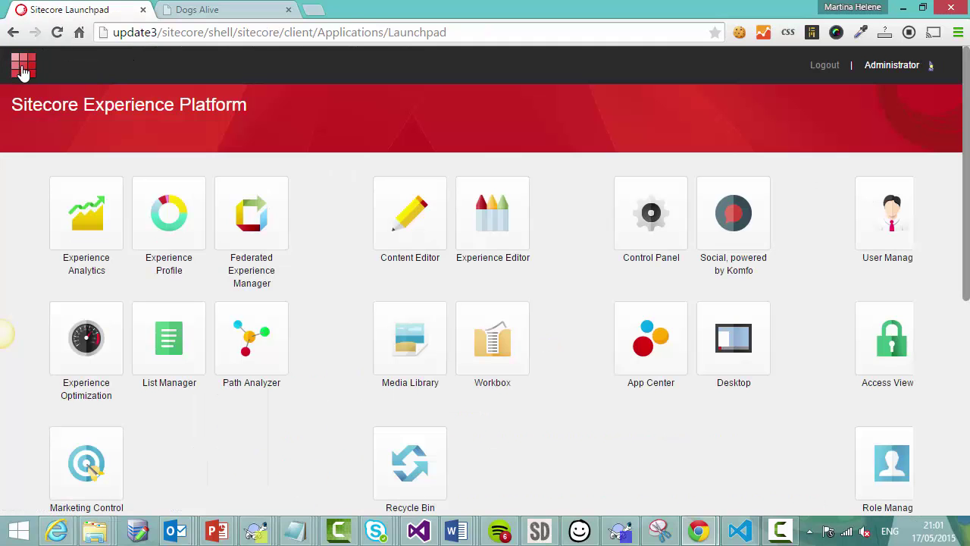
pyautogui.click(743, 341)
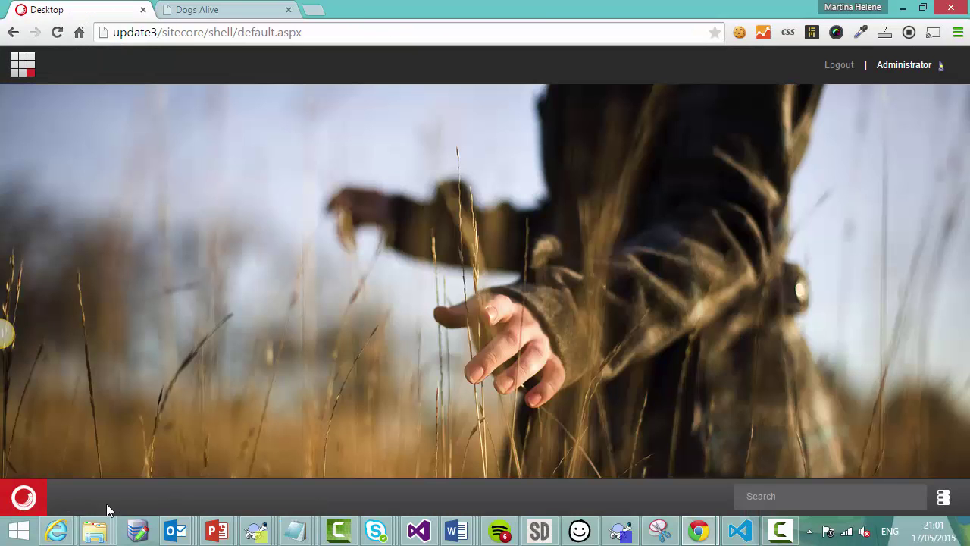
pyautogui.click(25, 499)
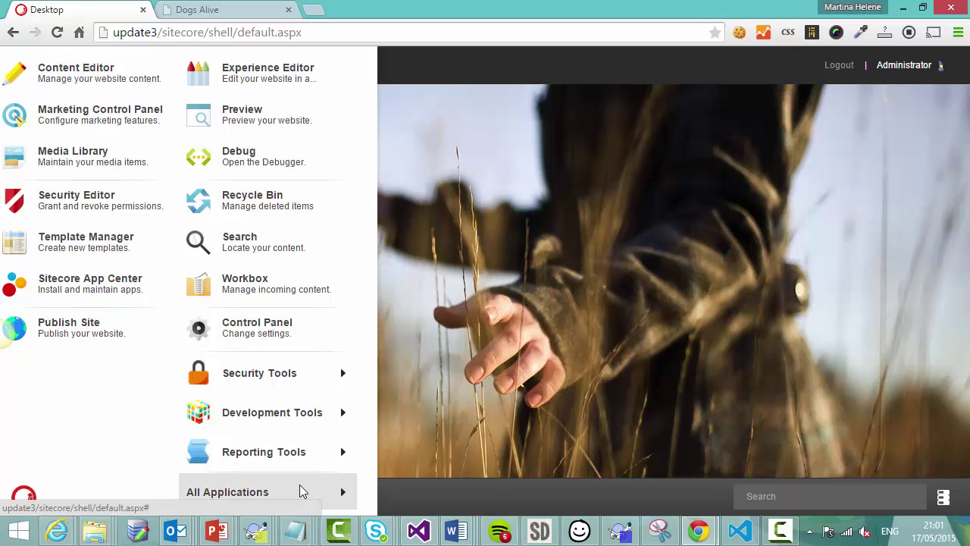
pyautogui.moveTo(296, 497)
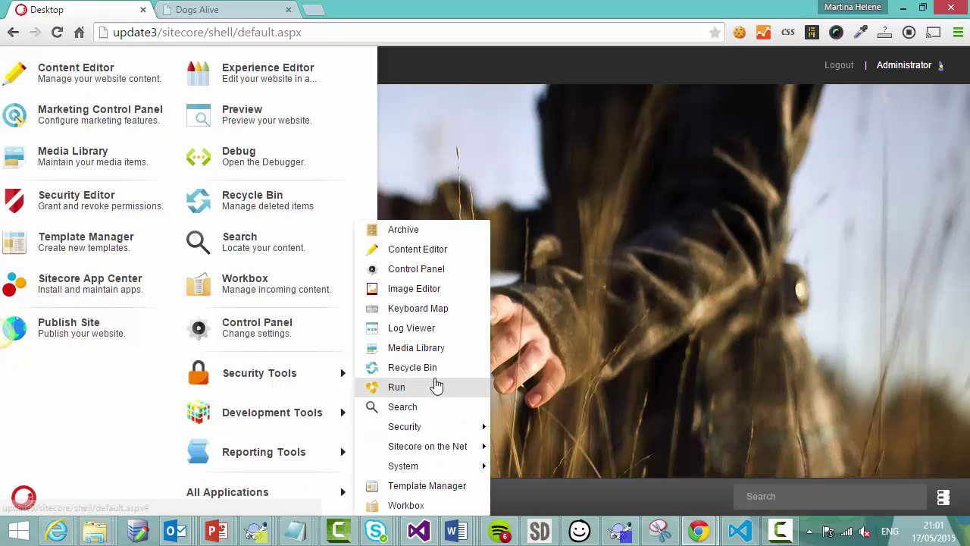
pyautogui.click(421, 370)
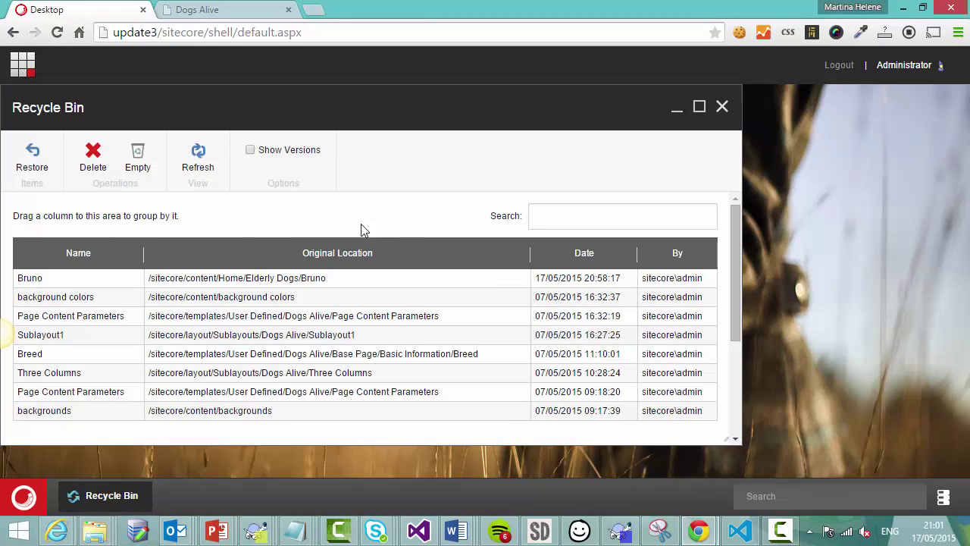
# Select the Bruno entry deleted 17/05/2015 20:58:17 from Home/Elderly Dogs
pyautogui.click(116, 280)
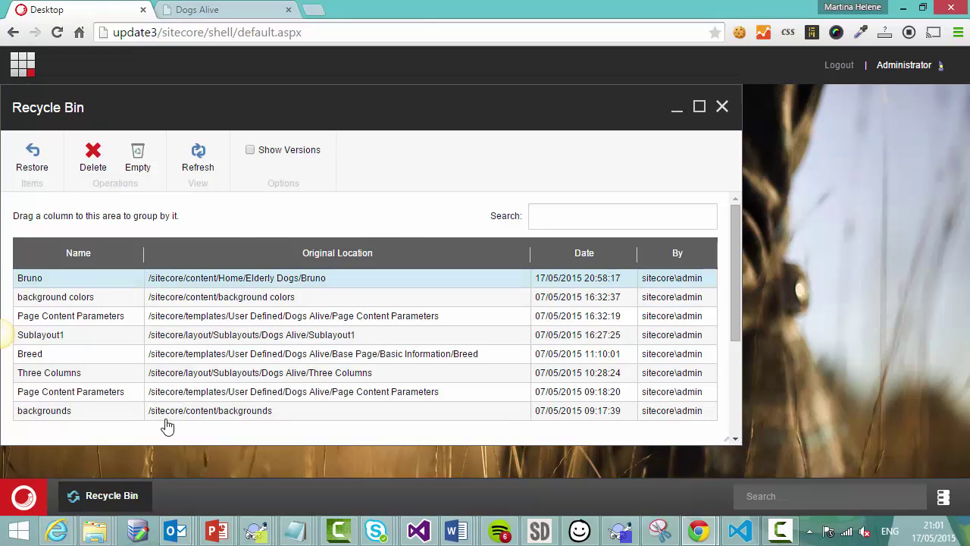